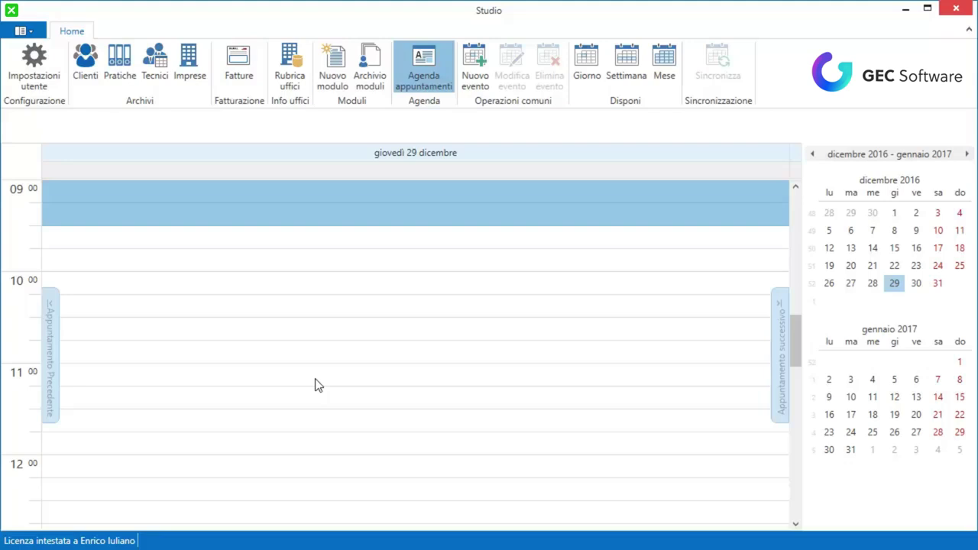
Open the user settings, keep Geom. as the title, and close the new-title form without adding one
left_click(45, 68)
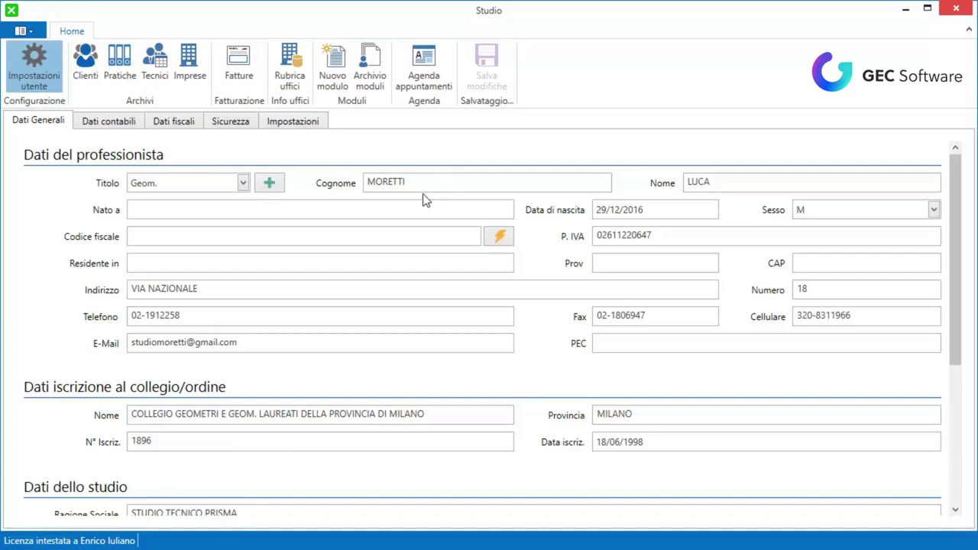
left_click(240, 182)
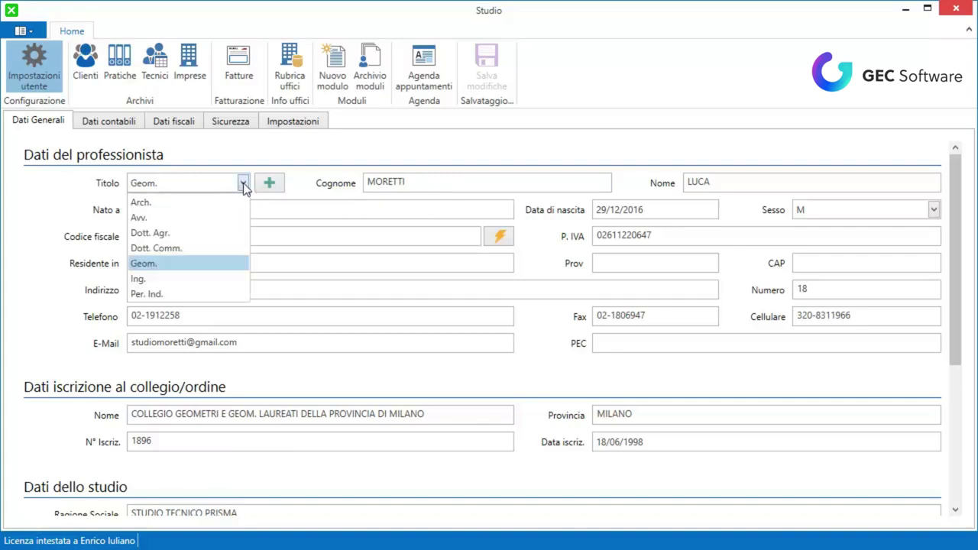
left_click(243, 184)
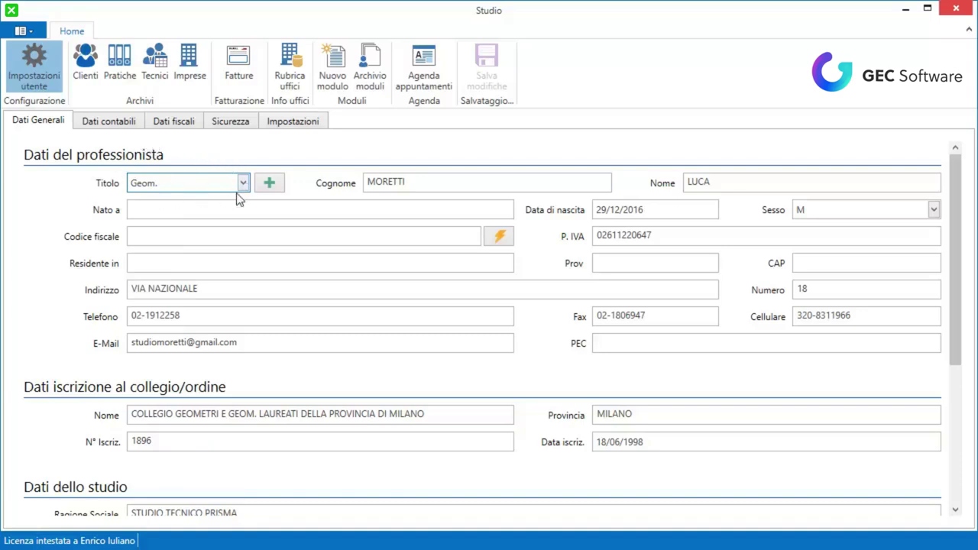
left_click(275, 184)
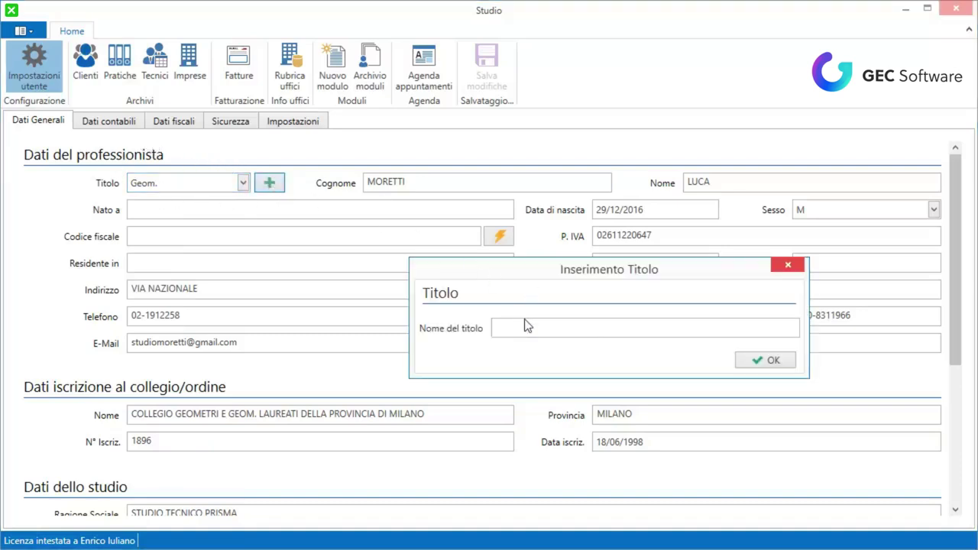
left_click(788, 265)
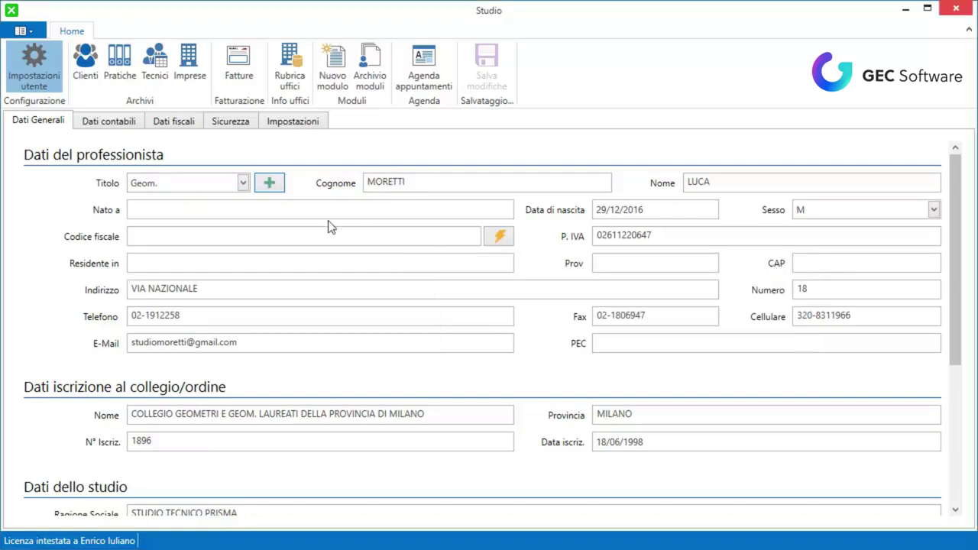
left_click(243, 185)
Set the professional's birthplace to MILANO
left_click(243, 185)
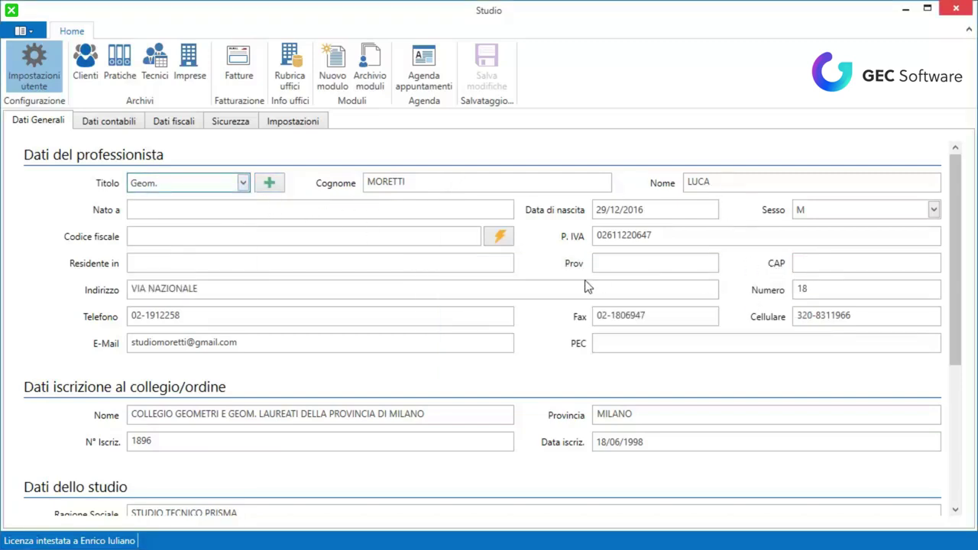
left_click(244, 203)
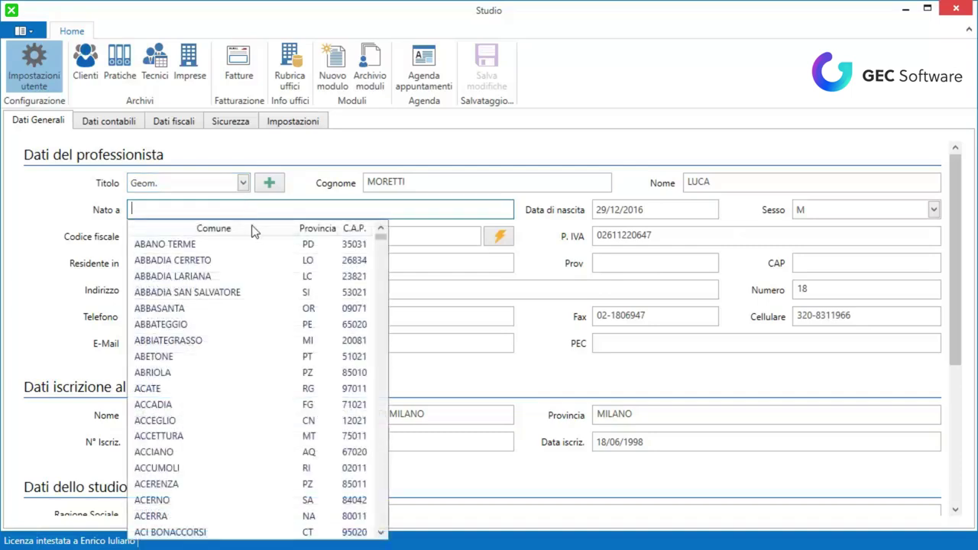
type("MILANO")
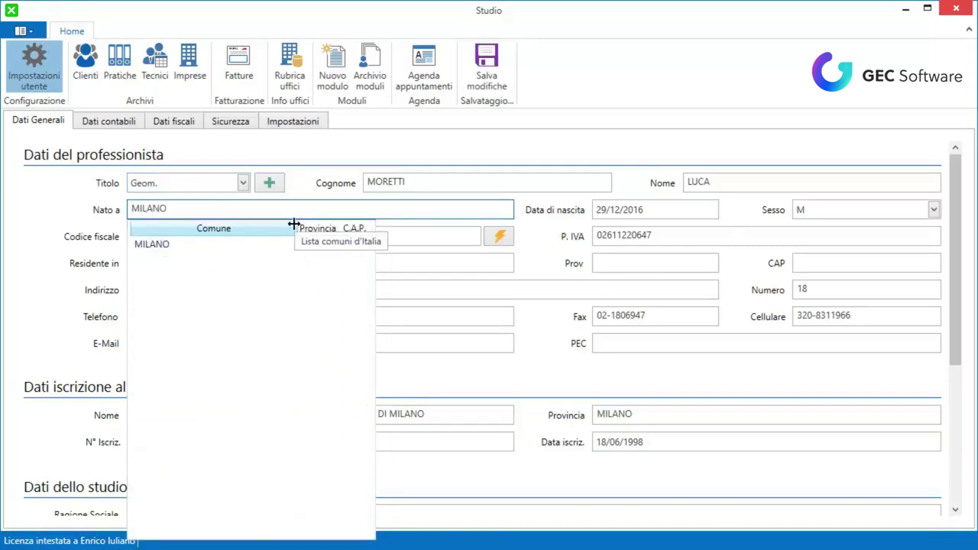
left_click(194, 251)
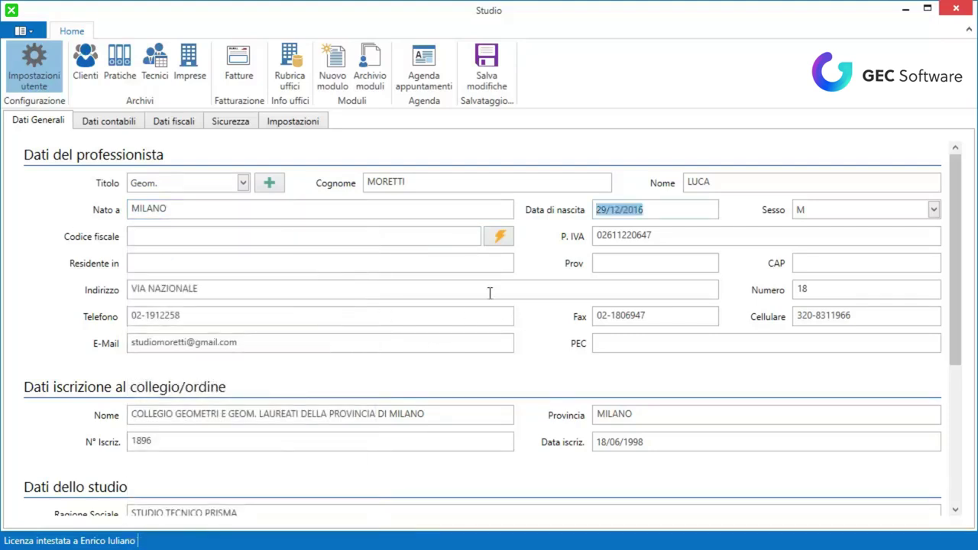
type("10")
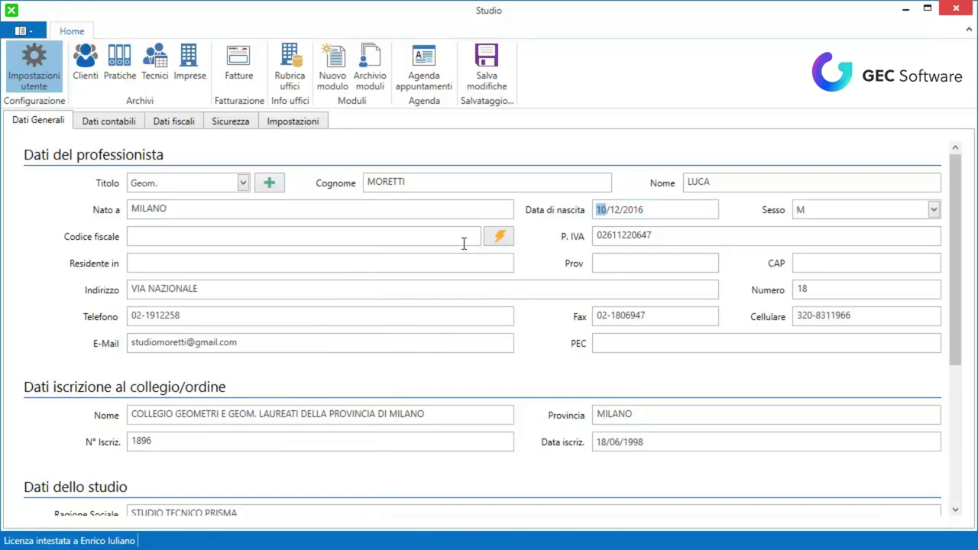
key("Right")
key("Right")
type("19")
left_click(817, 215)
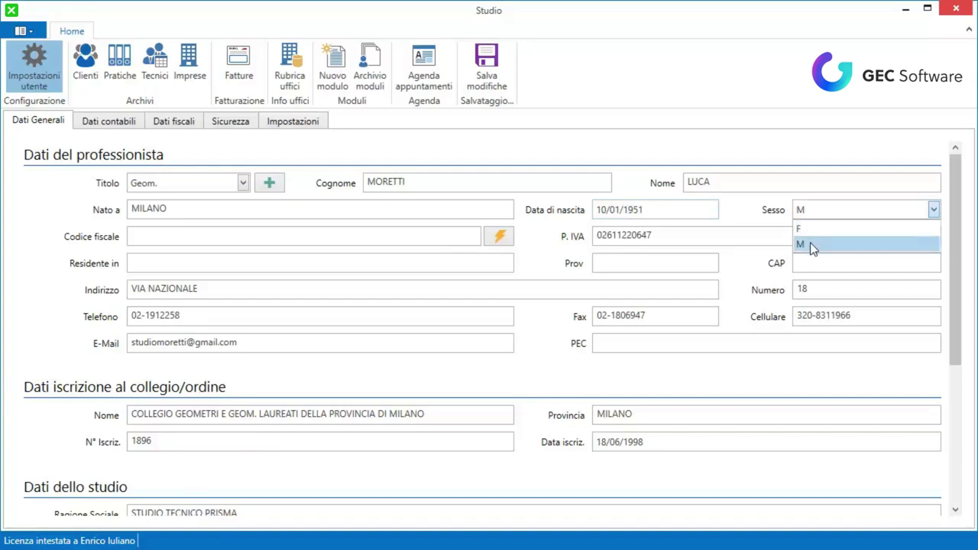
left_click(810, 242)
left_click(456, 240)
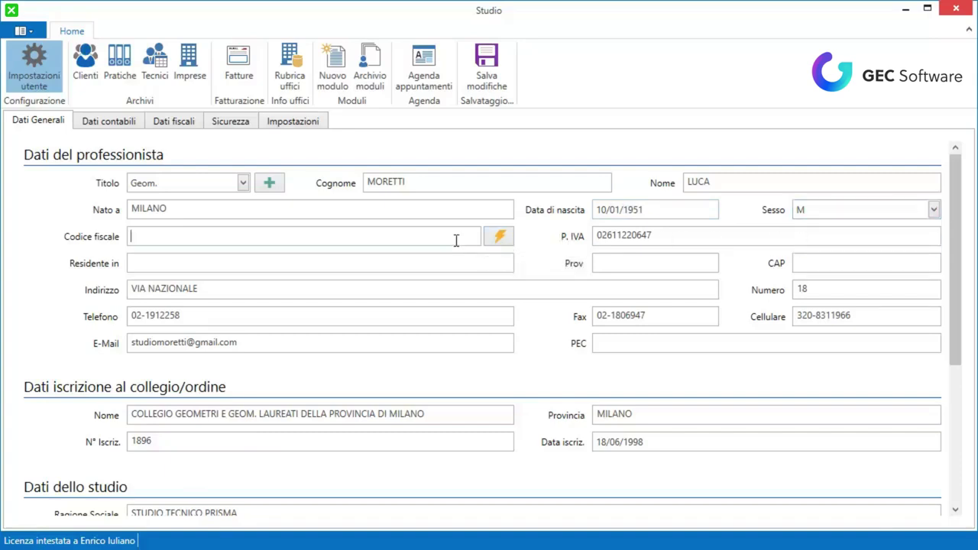
Generate the fiscal code and set the residence to CUSANO MILANINO (MI, 20095)
left_click(501, 237)
key("Tab")
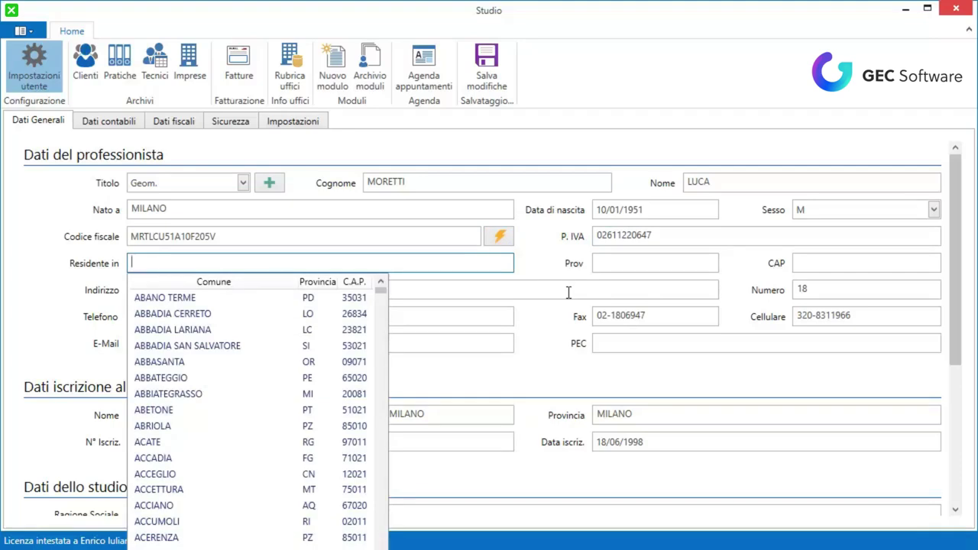
type("CUSANO")
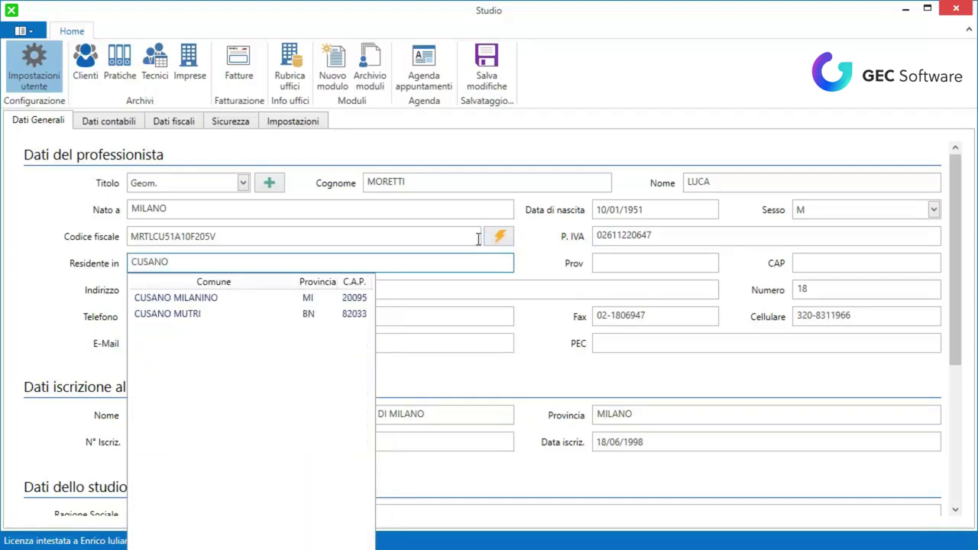
left_click(218, 299)
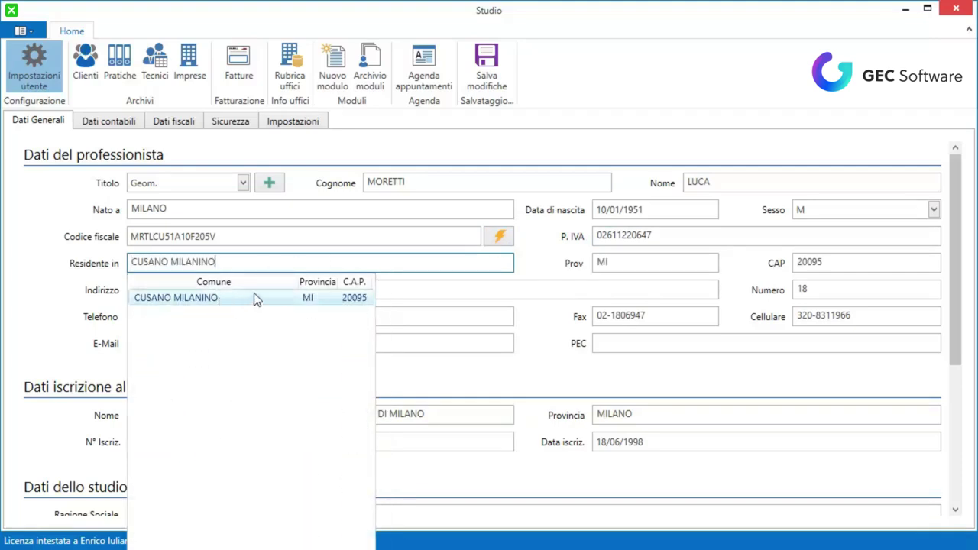
left_click(708, 266)
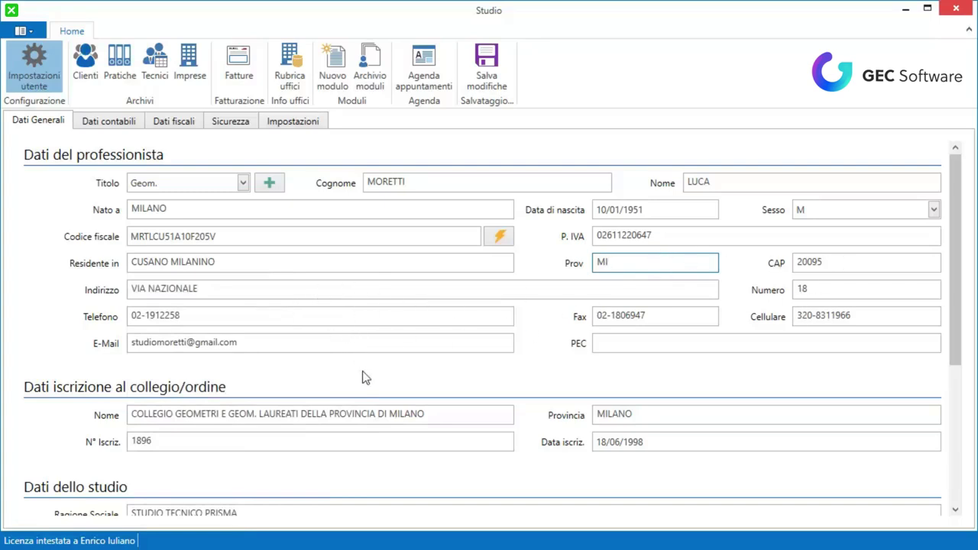
scroll(362, 375, "down", 3)
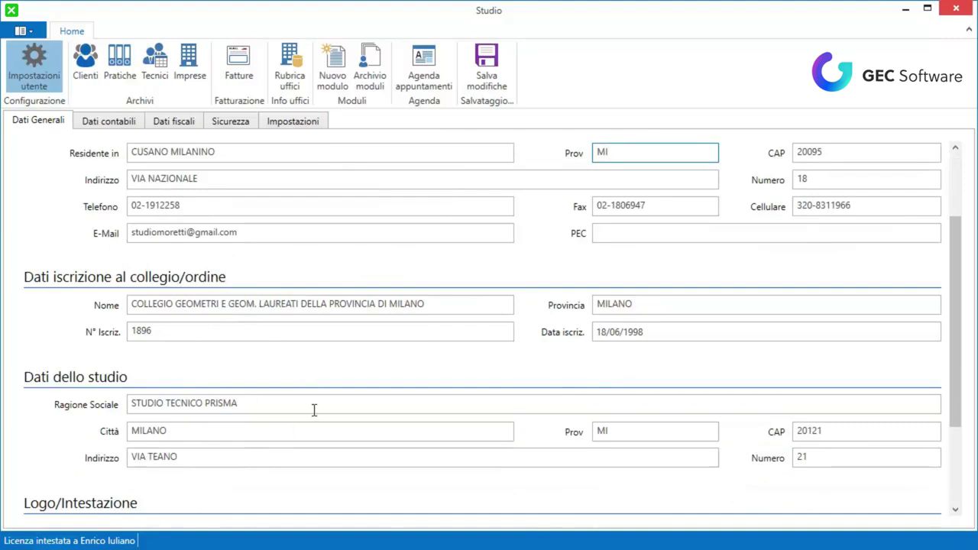
scroll(321, 409, "down", 1)
scroll(321, 412, "down", 3)
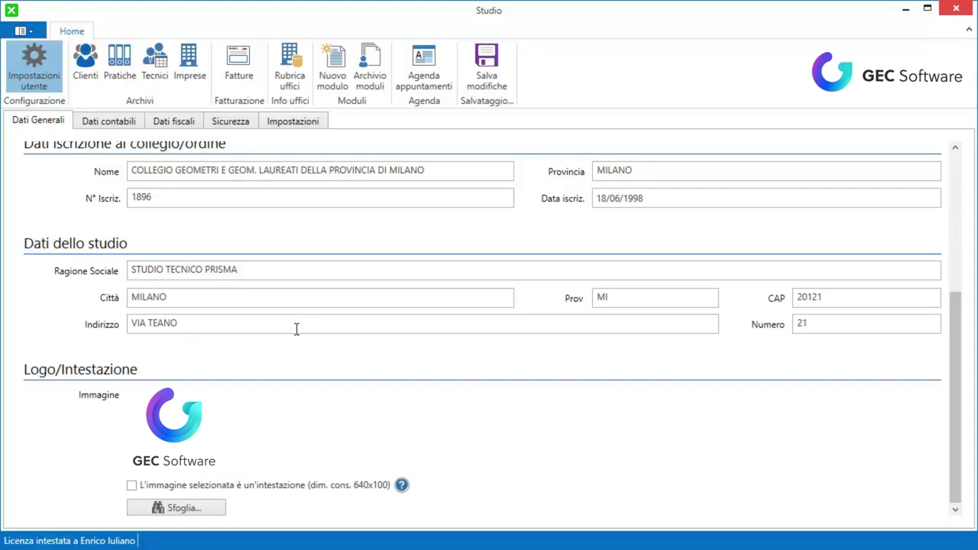
scroll(298, 330, "up", 6)
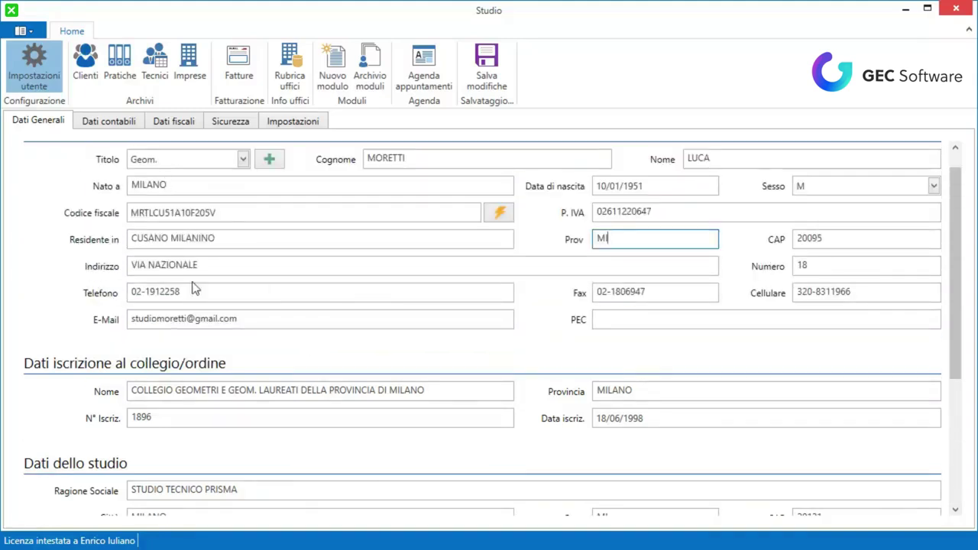
scroll(376, 442, "down", 1)
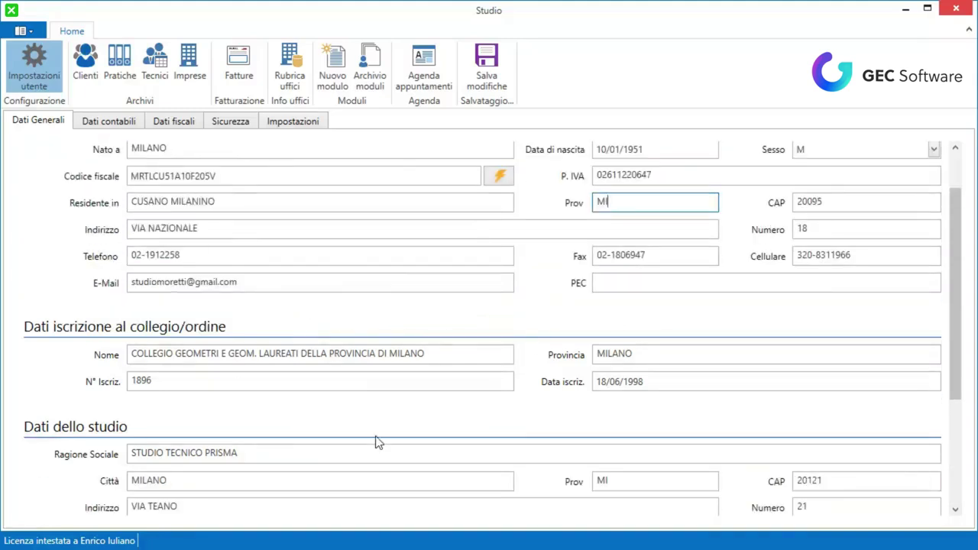
scroll(334, 321, "down", 5)
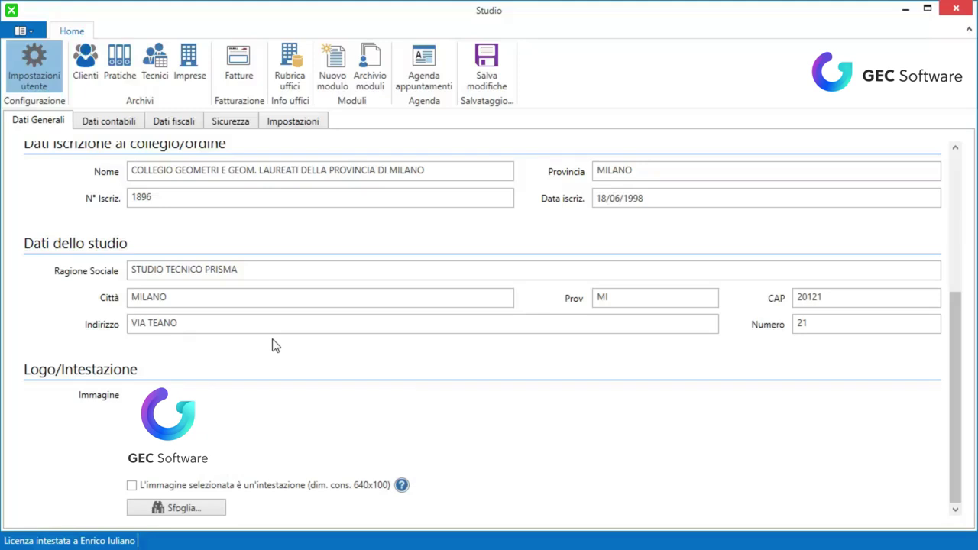
left_click(172, 509)
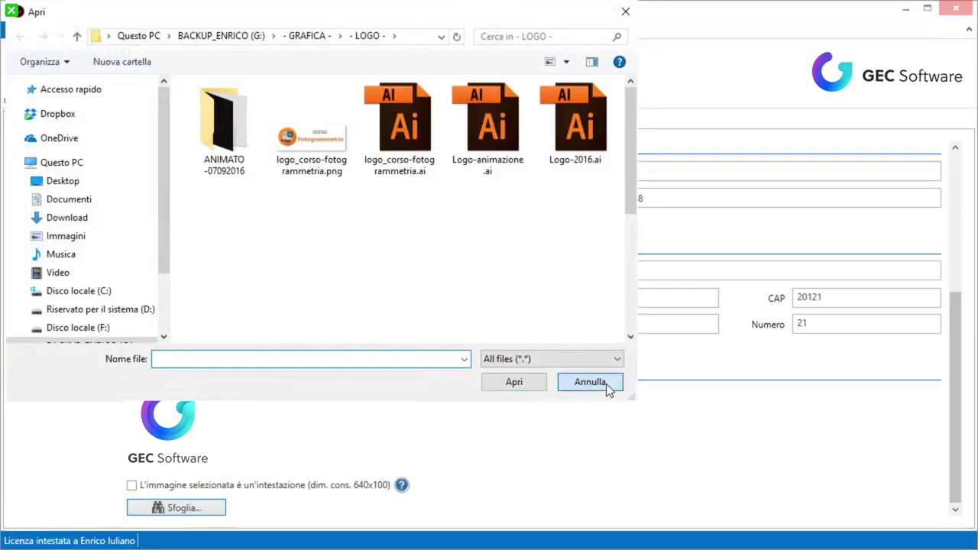
left_click(590, 382)
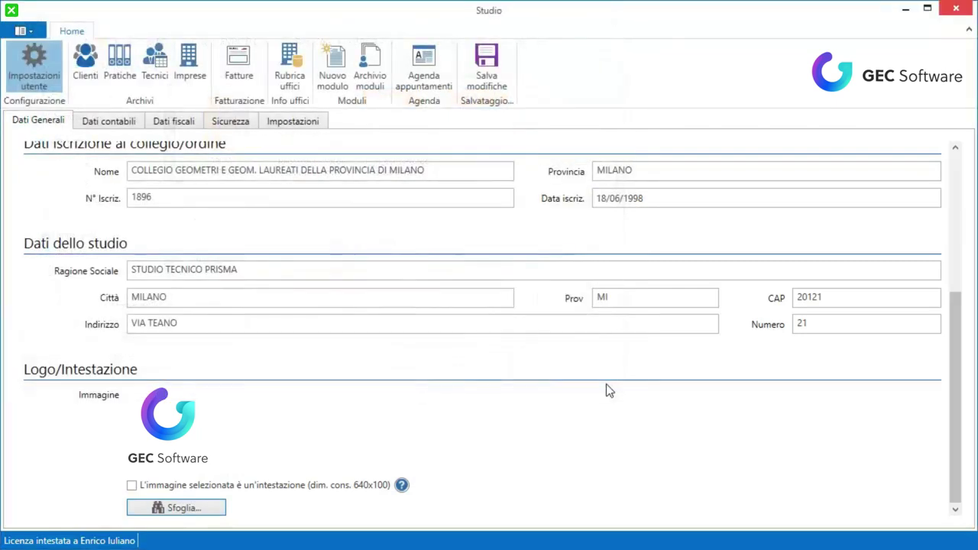
left_click(132, 488)
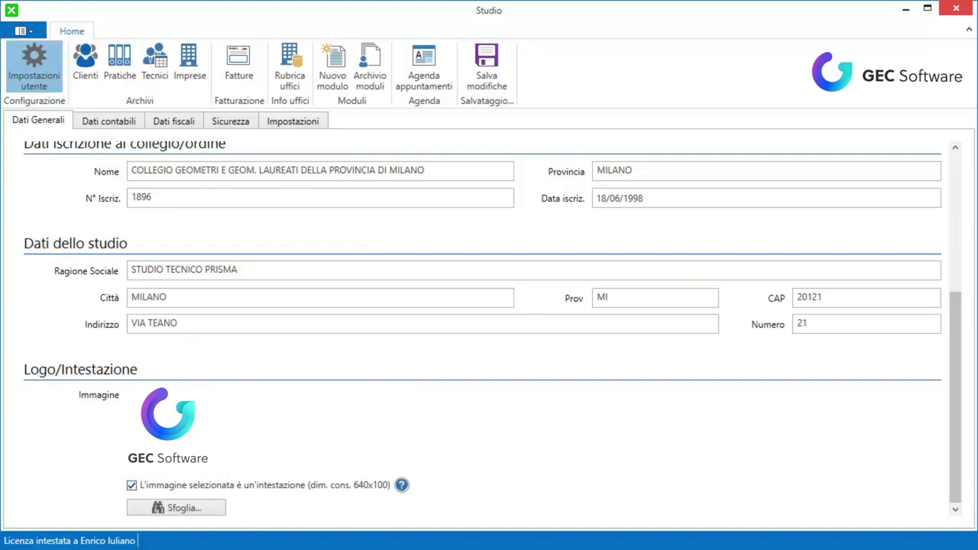
left_click(131, 486)
Review the accounting data: bank BANCO DI NAPOLI, branch AVELLINO, and the Regime fiscale notes
scroll(166, 231, "up", 5)
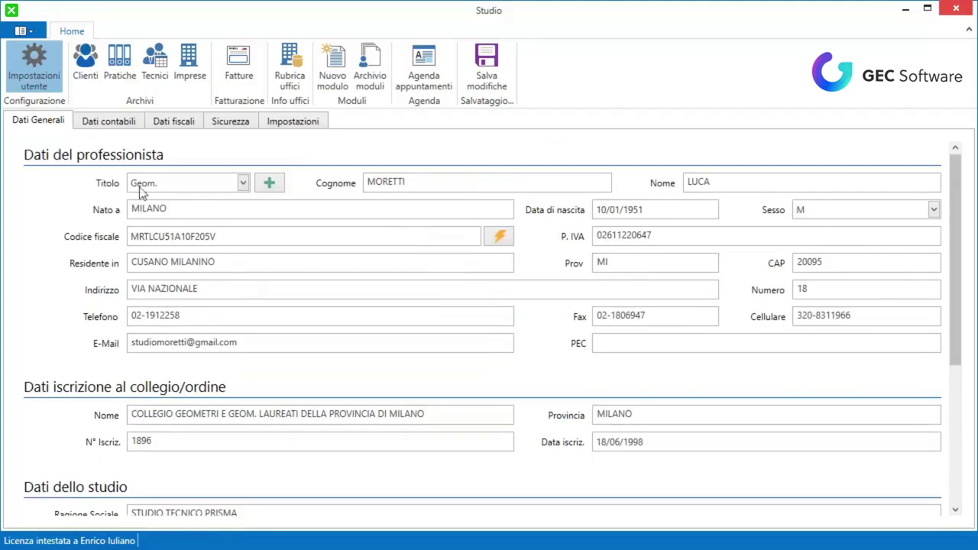
left_click(125, 124)
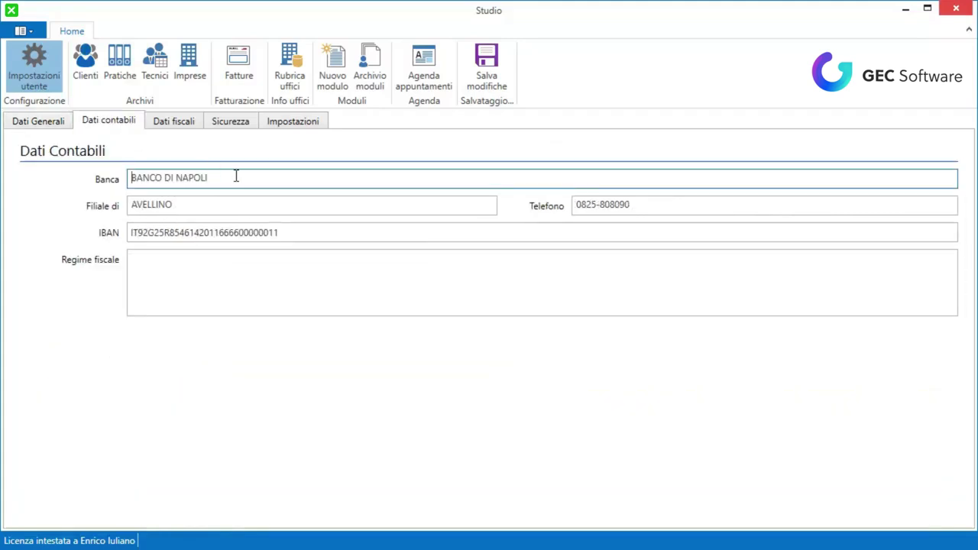
left_click_drag(236, 176, 113, 176)
left_click_drag(190, 205, 109, 205)
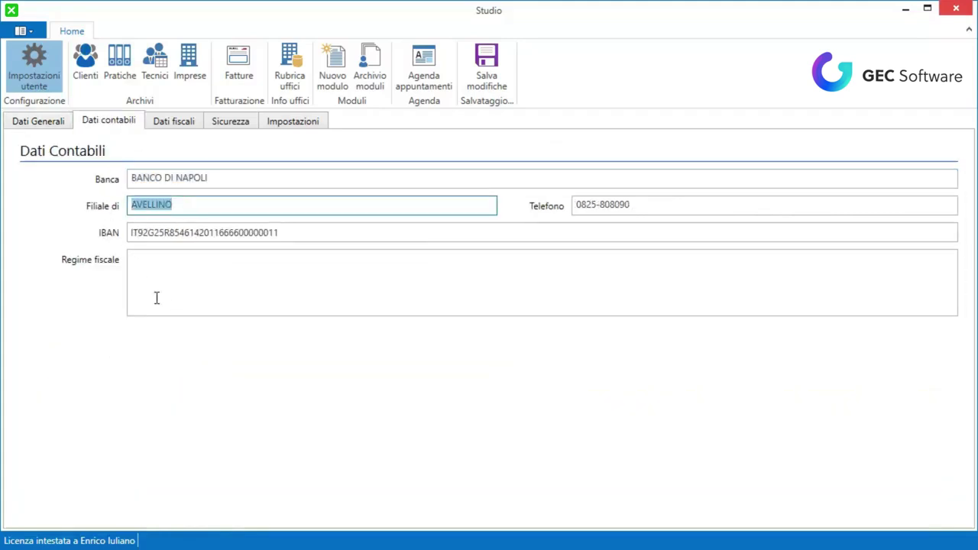
left_click(246, 276)
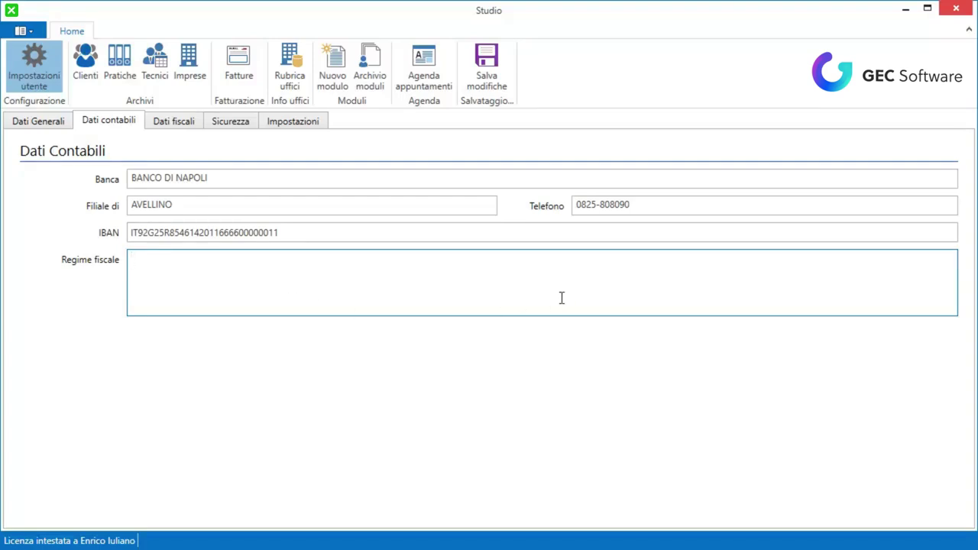
left_click(191, 127)
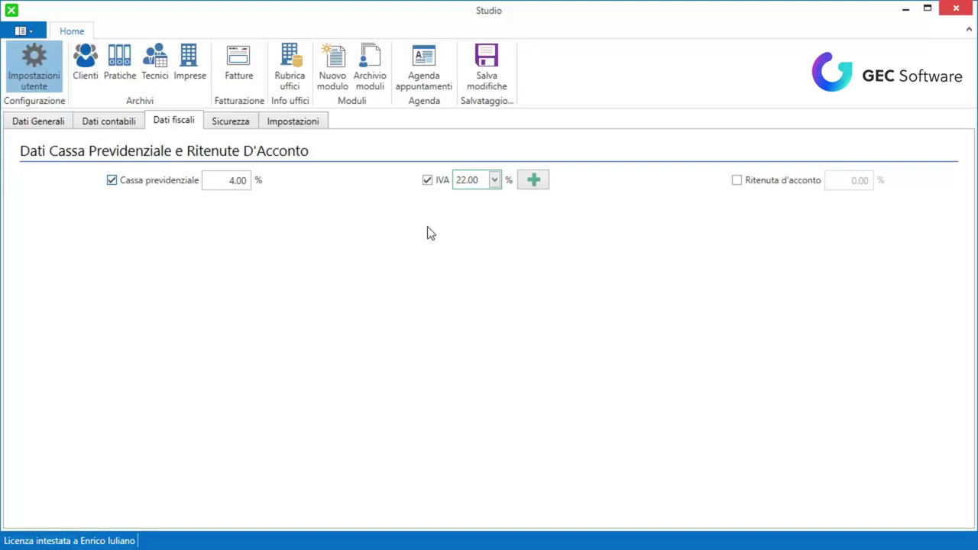
Edit the Cassa previdenziale rate, leaving the contribution enabled at 0.00%
left_click(218, 180)
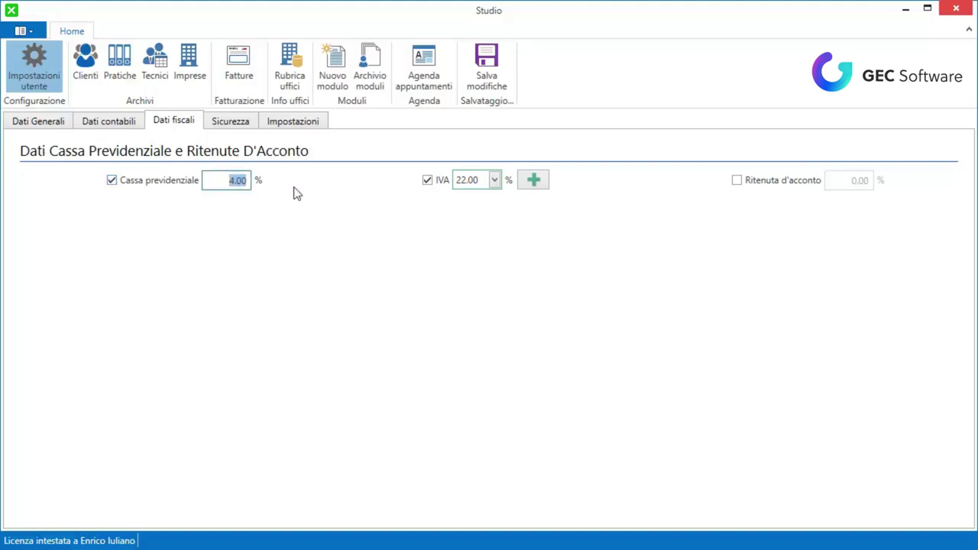
type("5")
left_click(113, 182)
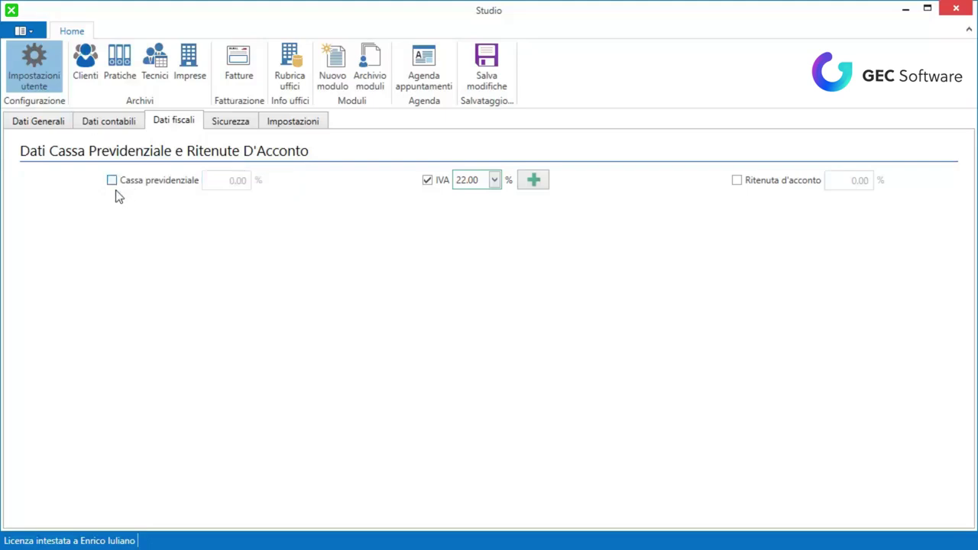
left_click(112, 181)
Check the available VAT rates, keeping IVA at 22.00%
left_click(494, 180)
left_click(495, 180)
left_click(494, 181)
left_click(495, 180)
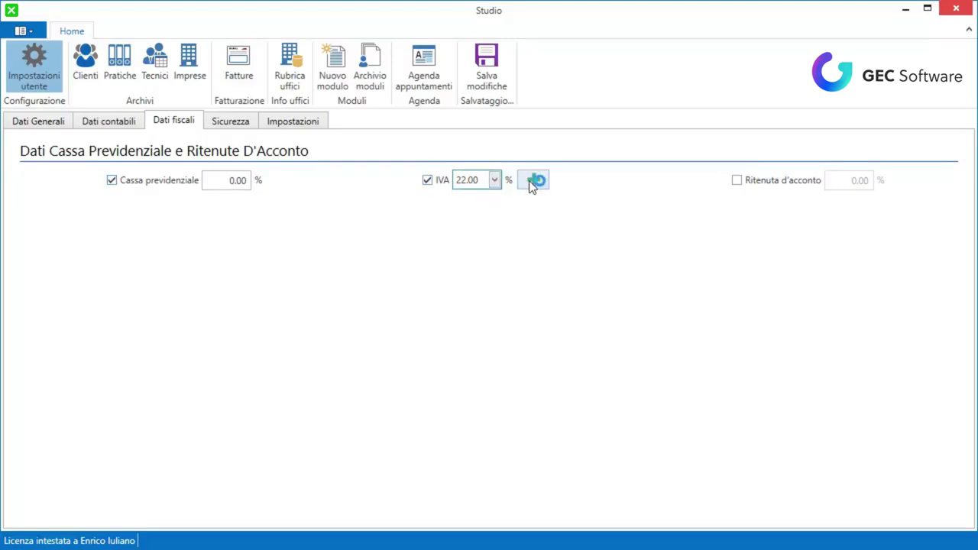
Add a new 21.00% VAT rate in Aliquote Iva
left_click(532, 180)
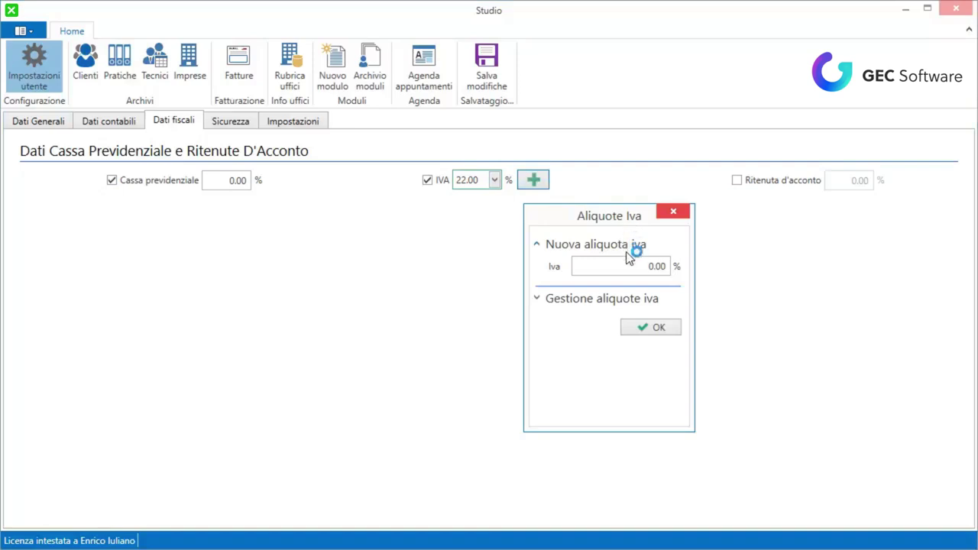
left_click_drag(632, 262, 683, 263)
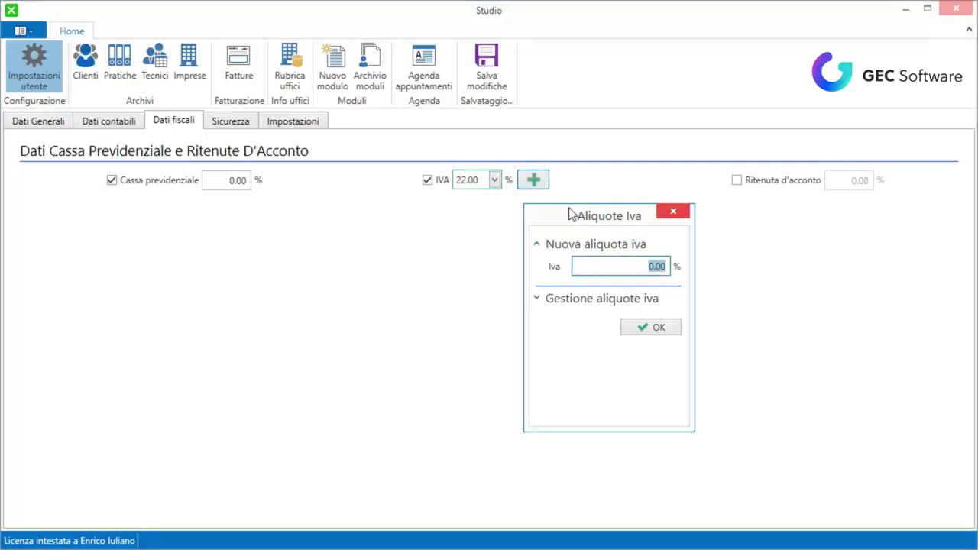
type("21")
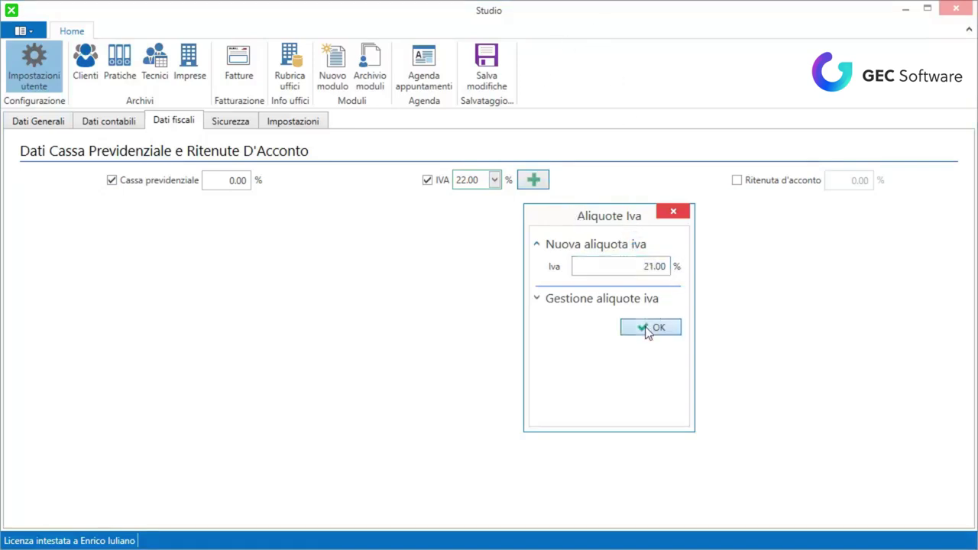
left_click(648, 328)
left_click(696, 350)
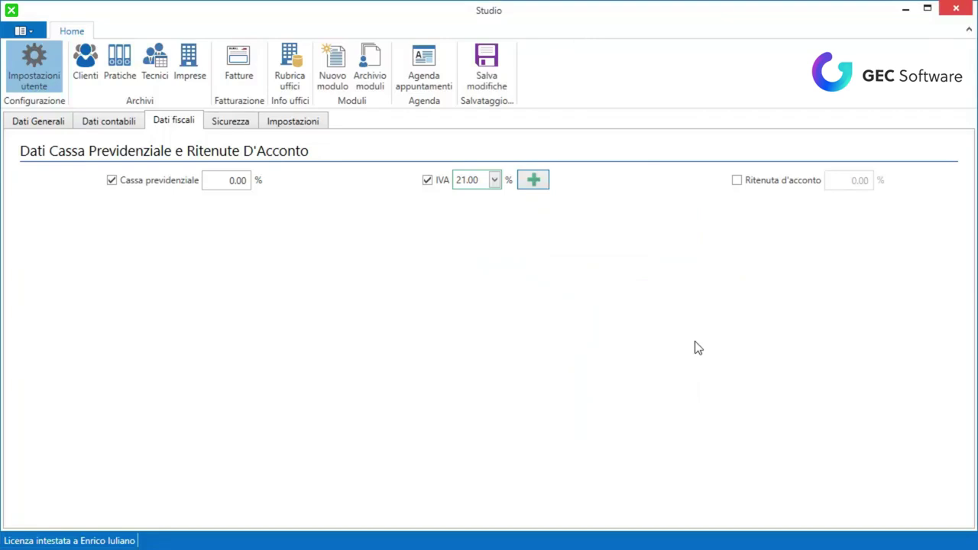
Set IVA back to 22.00% and leave the withholding tax disabled
left_click(494, 181)
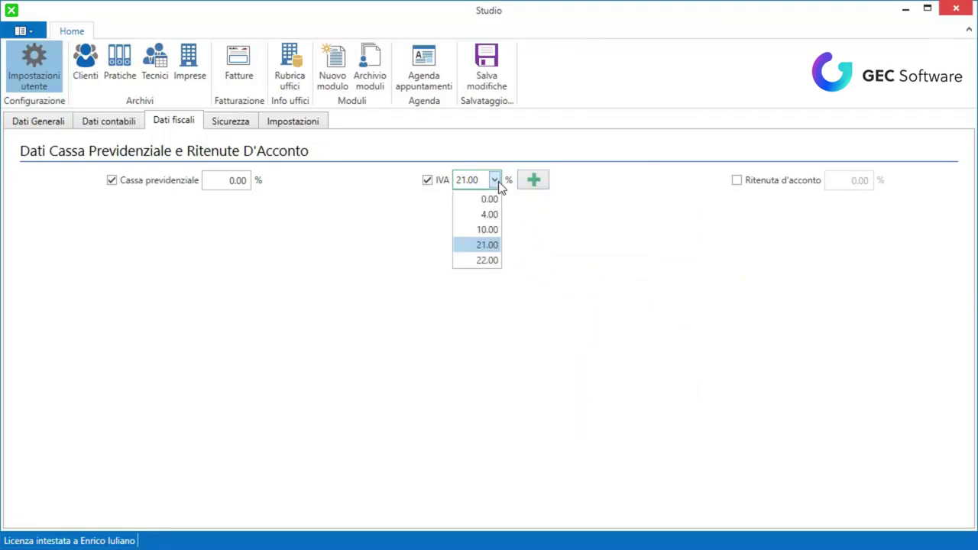
left_click(489, 260)
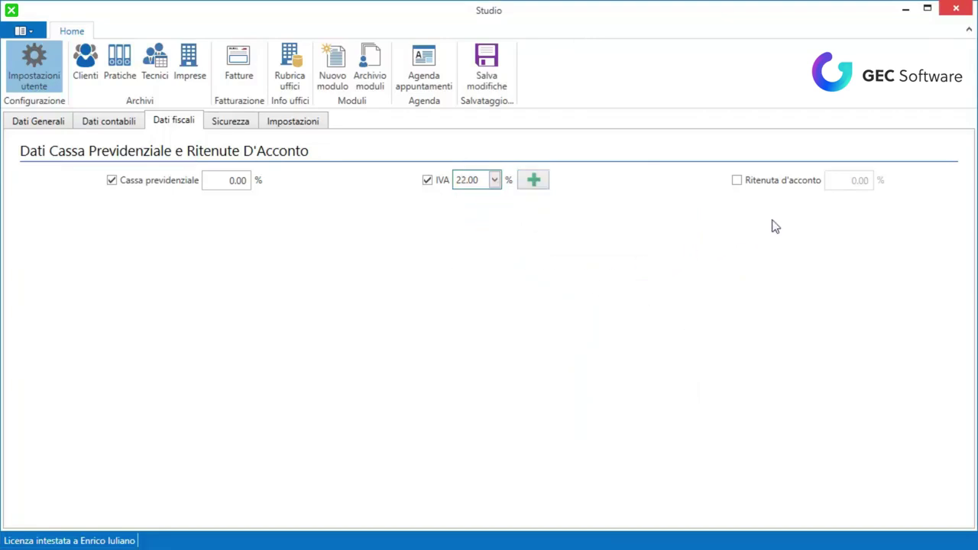
left_click(738, 185)
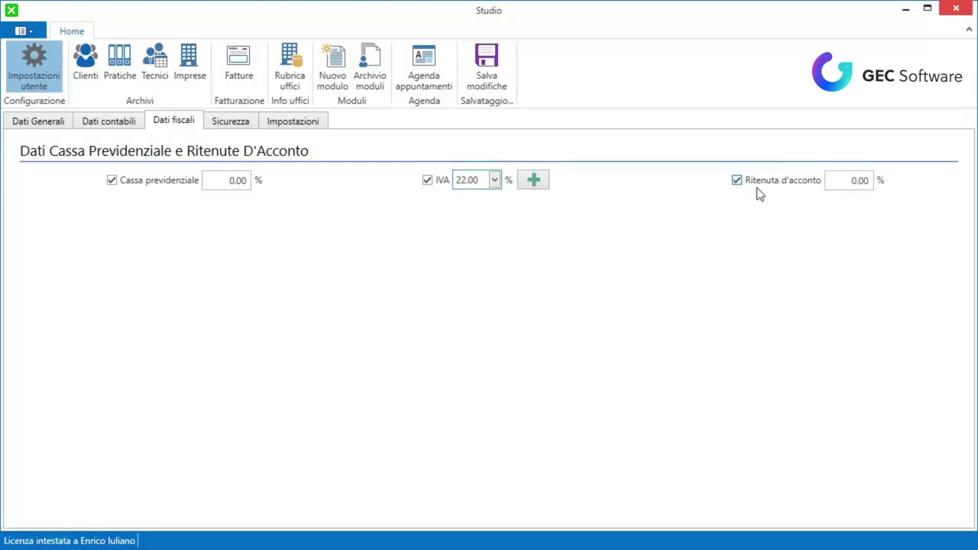
left_click_drag(831, 181, 876, 181)
left_click(738, 182)
left_click(230, 125)
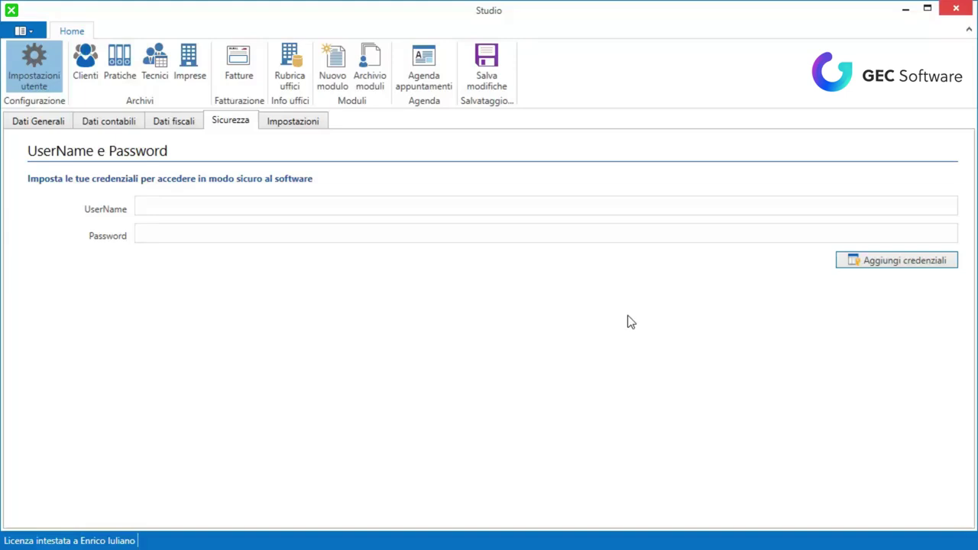
Open the Aggiungi credenziali dialog on the Sicurezza page
left_click(895, 269)
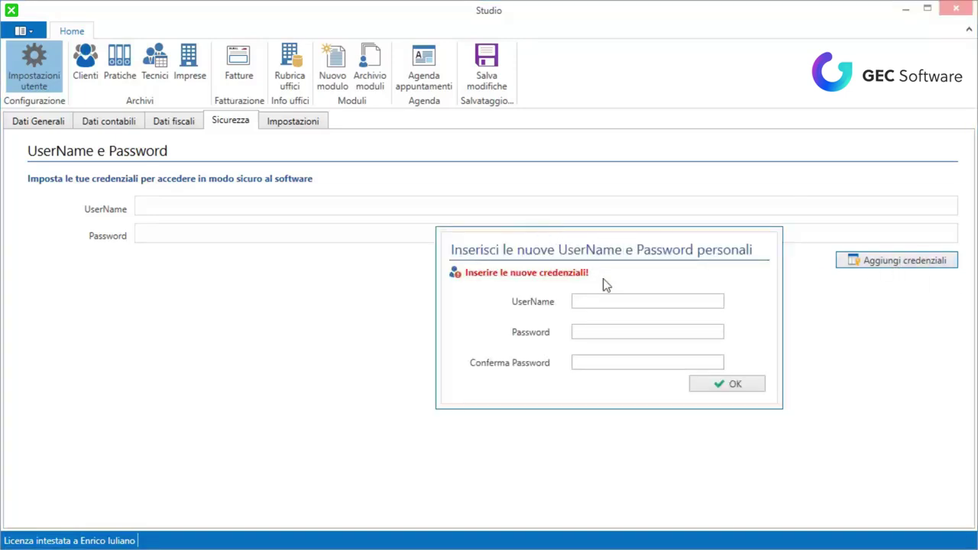
Save new login credentials with the chosen username and a confirmed password
left_click(618, 301)
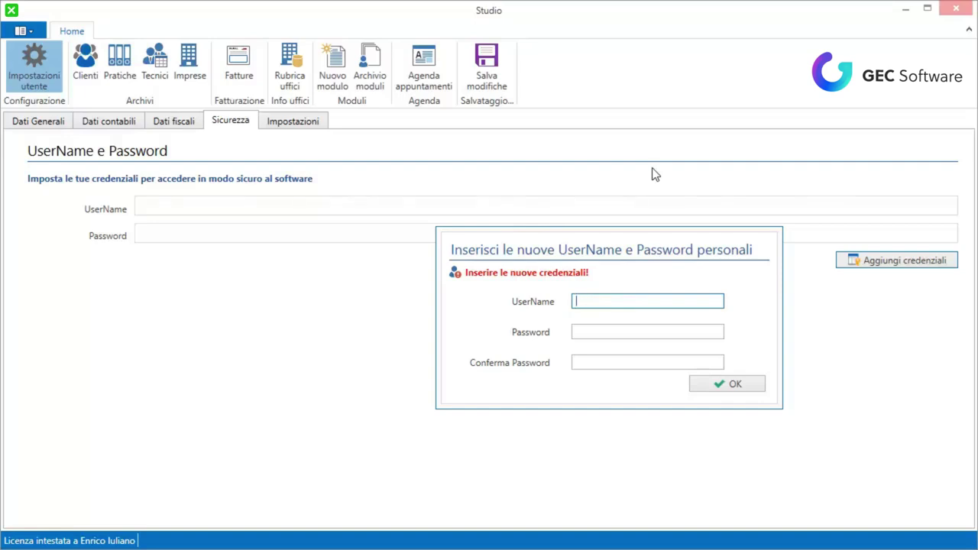
key("Tab")
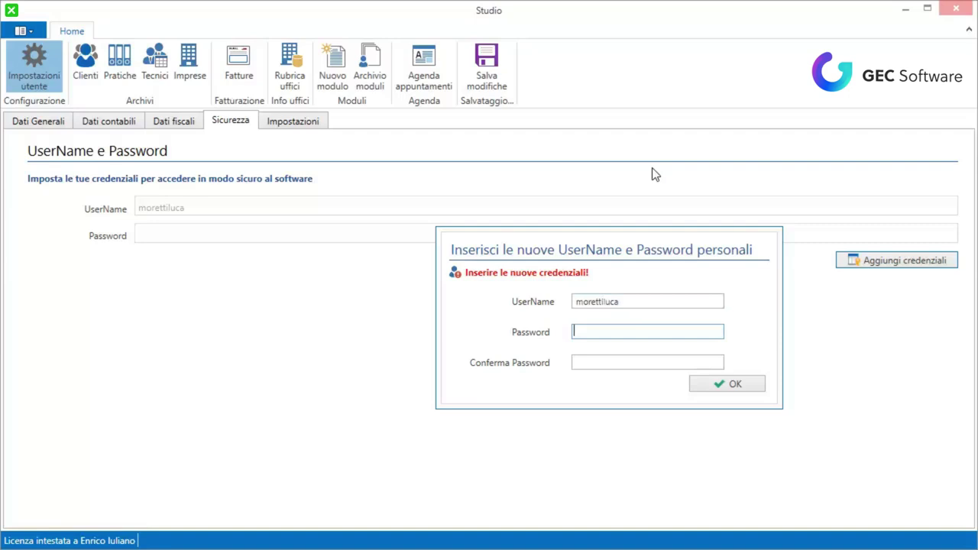
type("********")
key("Tab")
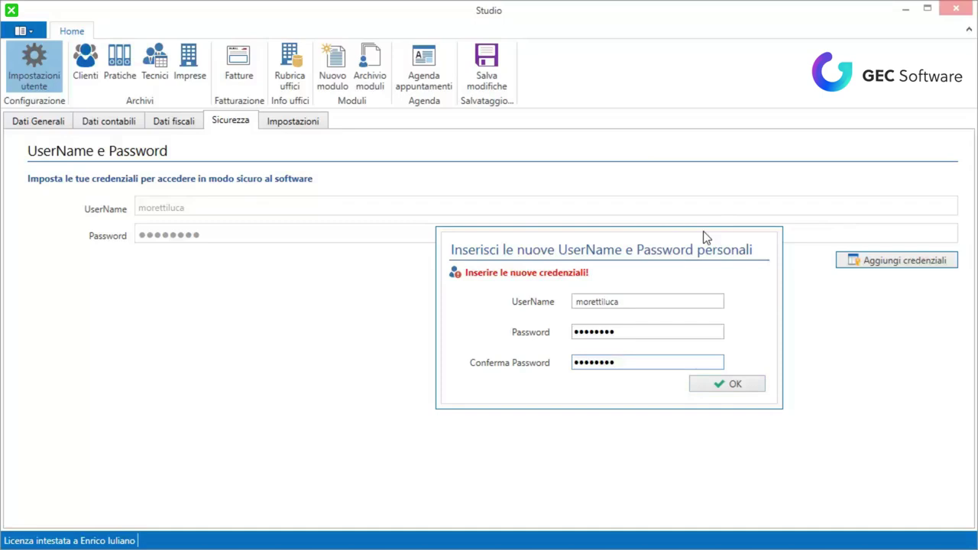
left_click(736, 392)
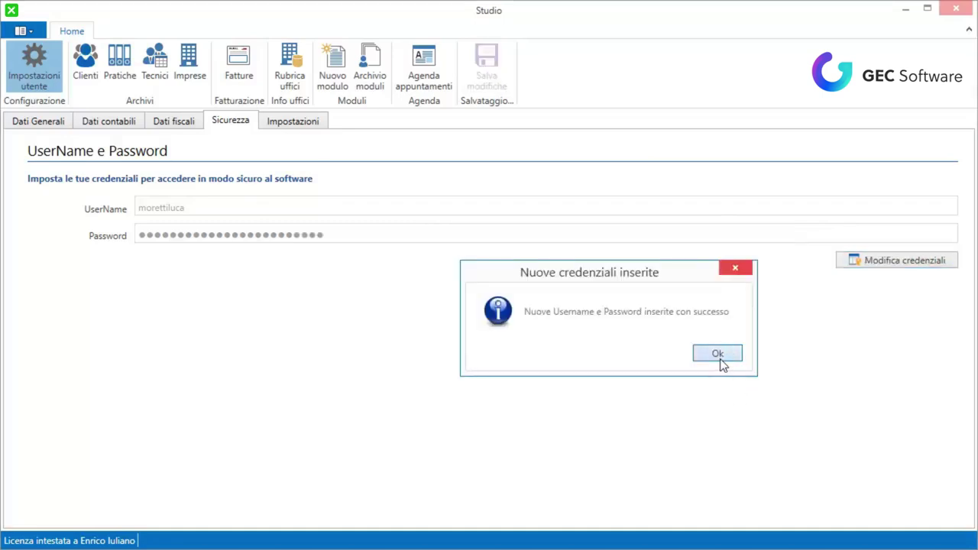
left_click(718, 354)
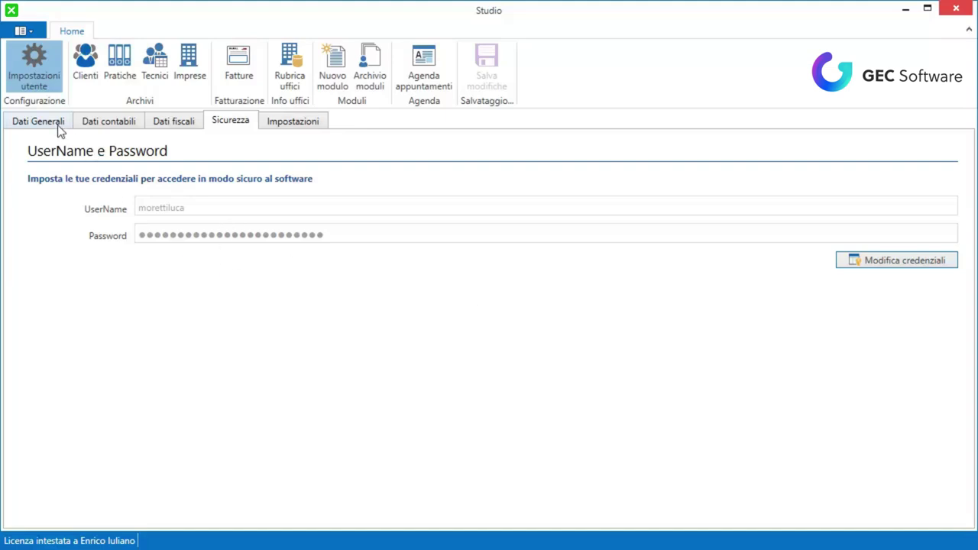
View the Calendari settings, then return to the Dati Generali page
left_click(278, 127)
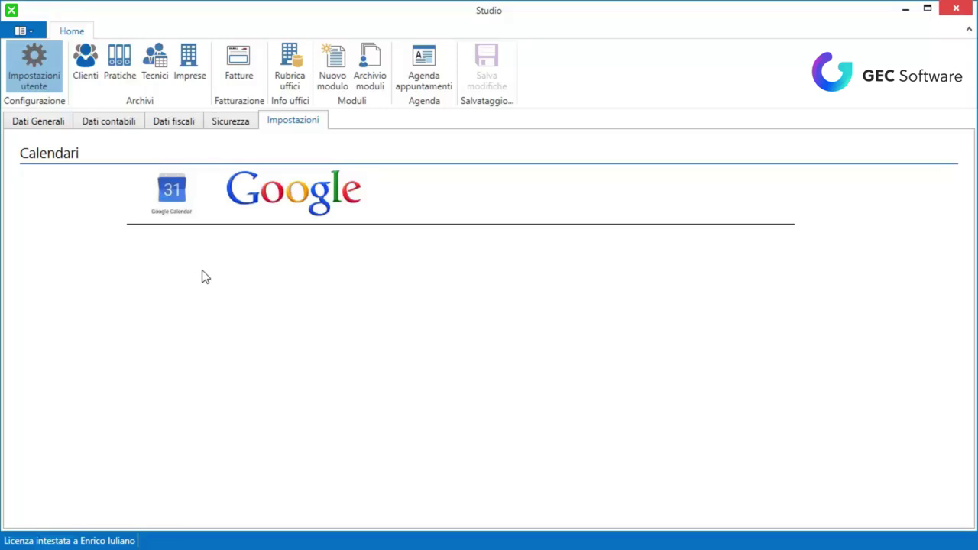
left_click(48, 123)
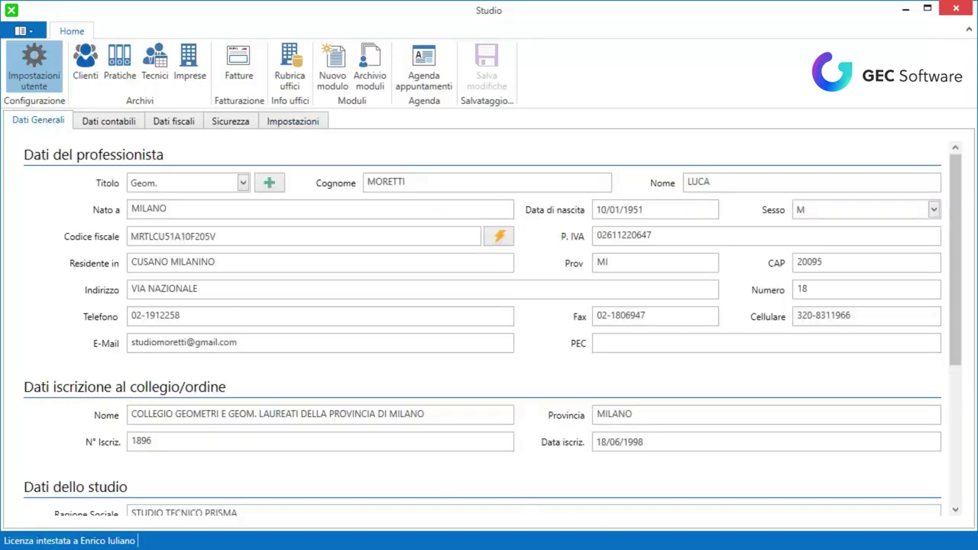